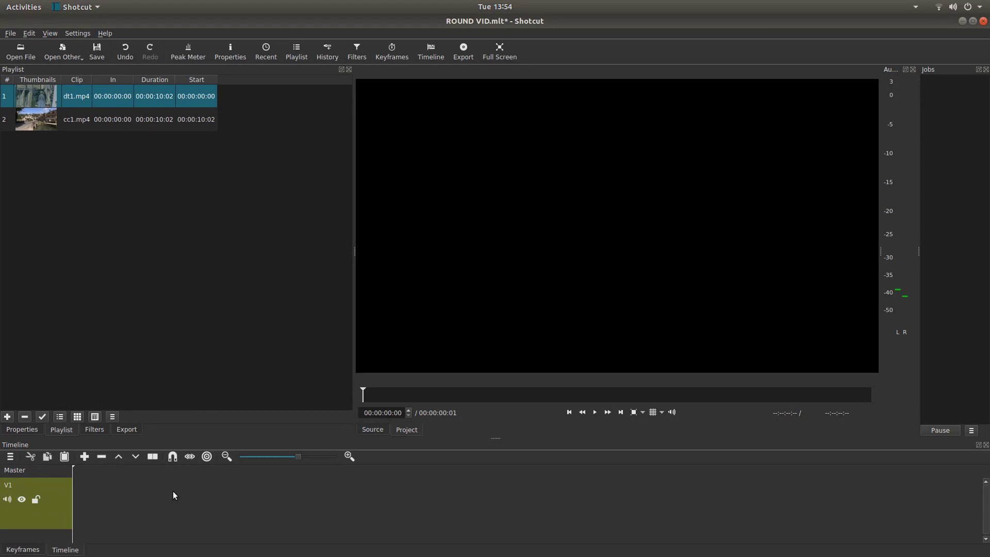
Add a second video track, V2, above V1 from the track header menu
{"action": "right_click", "coordinate": [243, 501]}
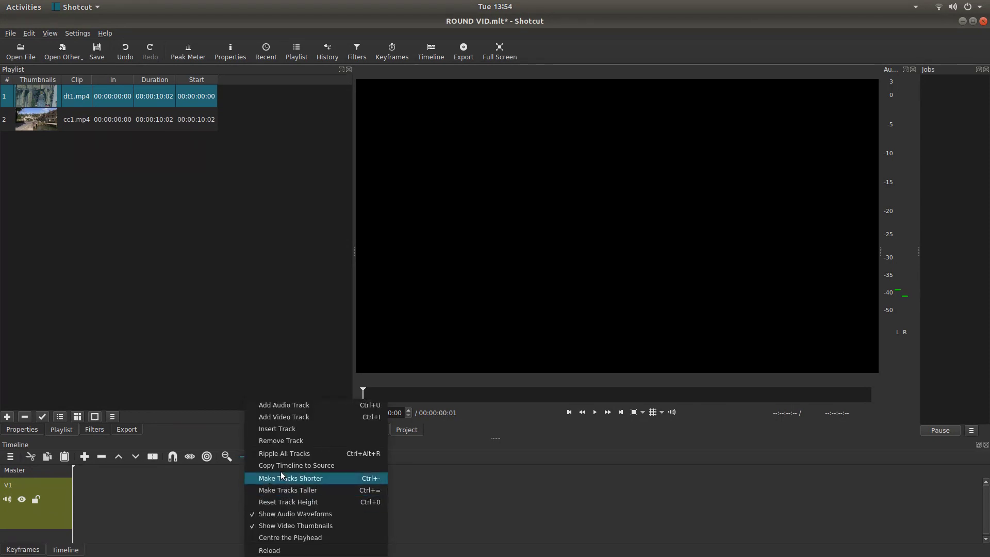
{"action": "left_click", "coordinate": [285, 418]}
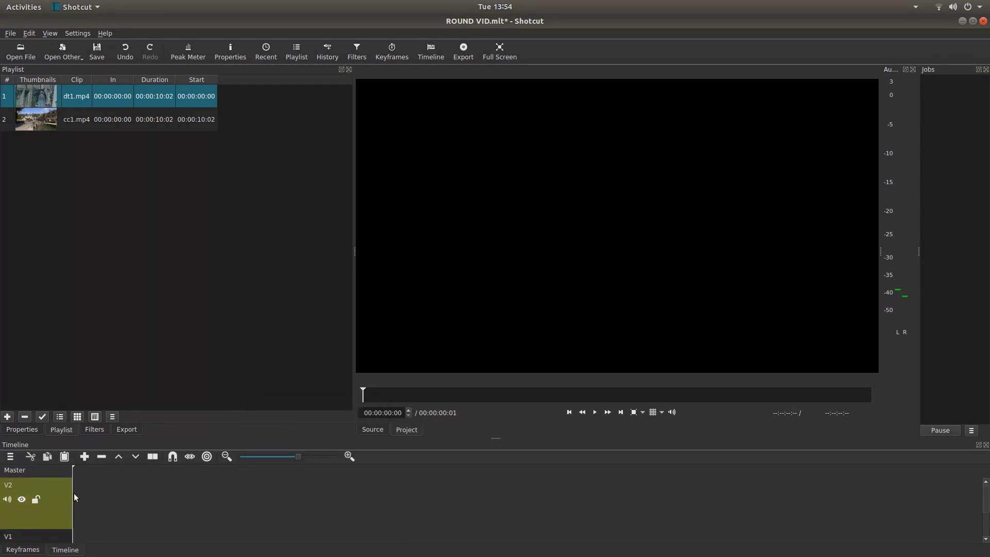
{"action": "scroll", "coordinate": [987, 495], "scroll_direction": "down", "scroll_amount": 2}
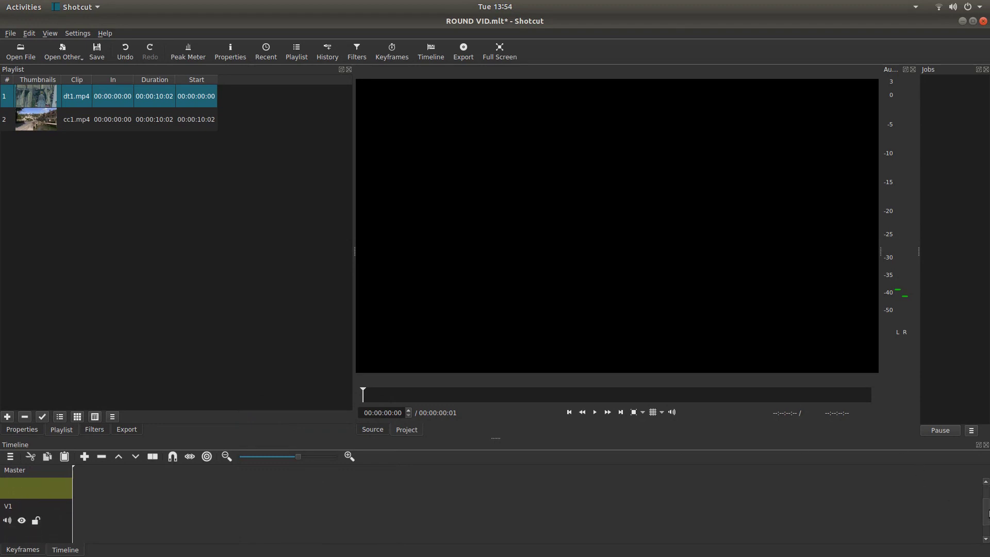
{"action": "scroll", "coordinate": [986, 495], "scroll_direction": "up", "scroll_amount": 2}
{"action": "scroll", "coordinate": [987, 493], "scroll_direction": "down", "scroll_amount": 1}
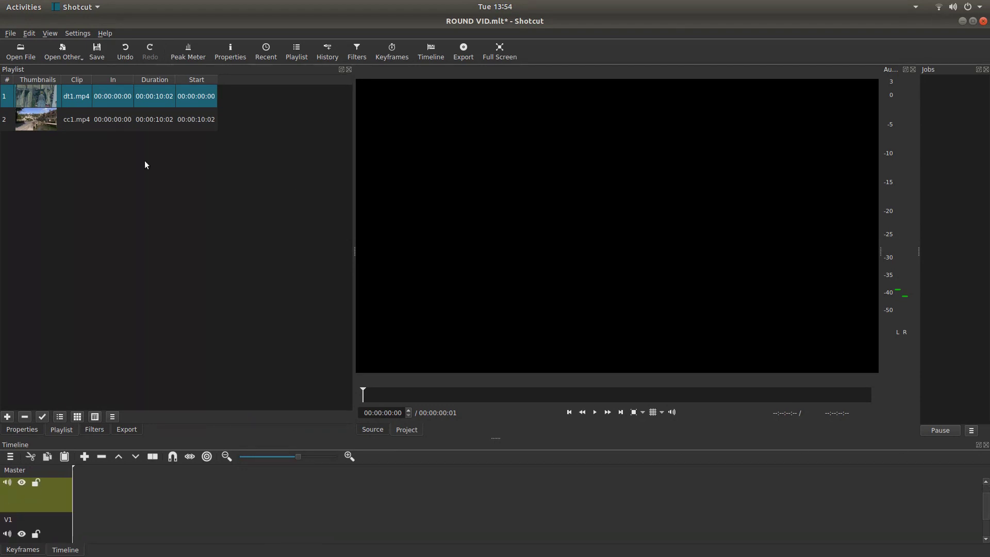
Place cc1.mp4 on V1 and dt1.mp4 on V2, both starting at the timeline start
{"action": "left_click", "coordinate": [35, 122]}
{"action": "mouse_move", "coordinate": [34, 123]}
{"action": "left_mouse_down"}
{"action": "mouse_move", "coordinate": [128, 538]}
{"action": "mouse_move", "coordinate": [108, 531]}
{"action": "left_mouse_up"}
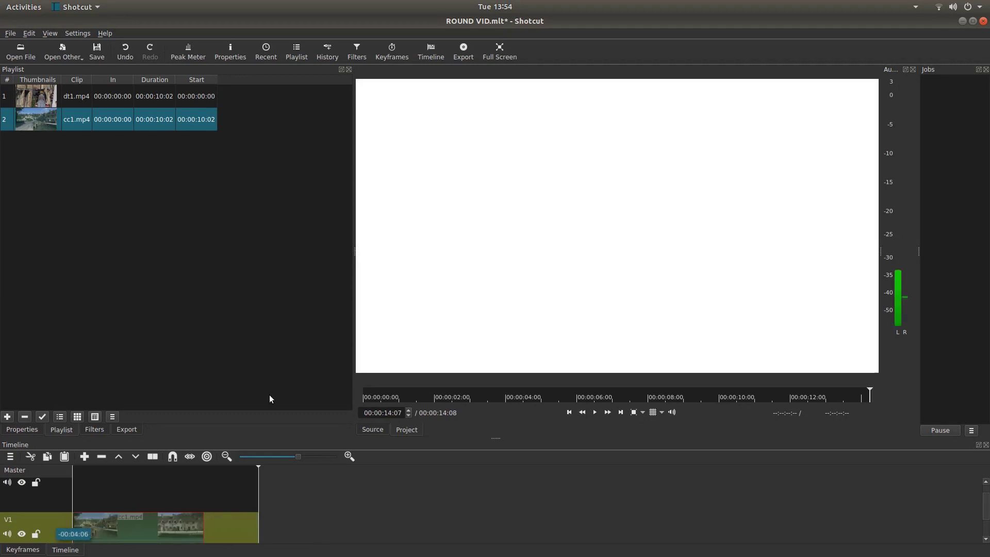
{"action": "left_click", "coordinate": [569, 412]}
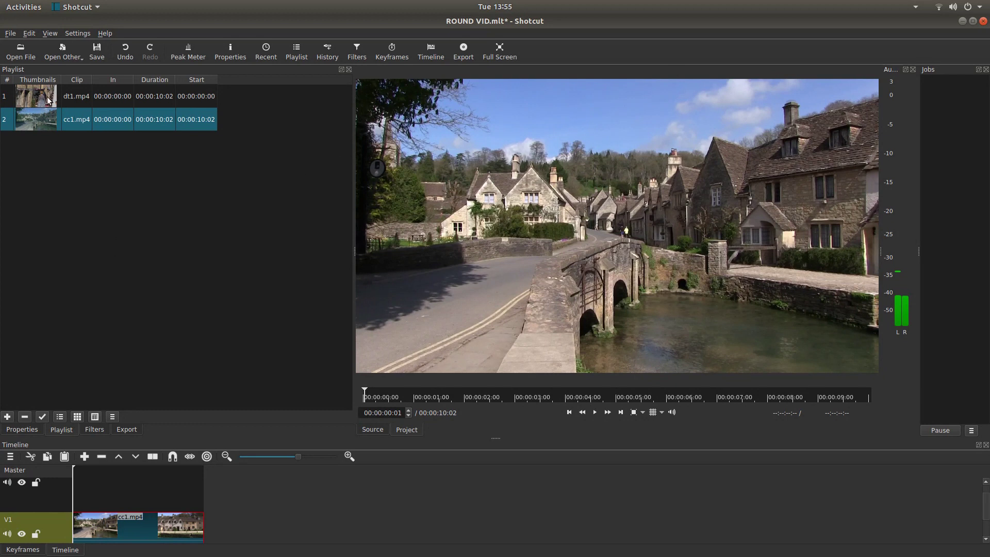
{"action": "mouse_move", "coordinate": [50, 101]}
{"action": "left_mouse_down"}
{"action": "mouse_move", "coordinate": [126, 485]}
{"action": "mouse_move", "coordinate": [102, 493]}
{"action": "left_mouse_up"}
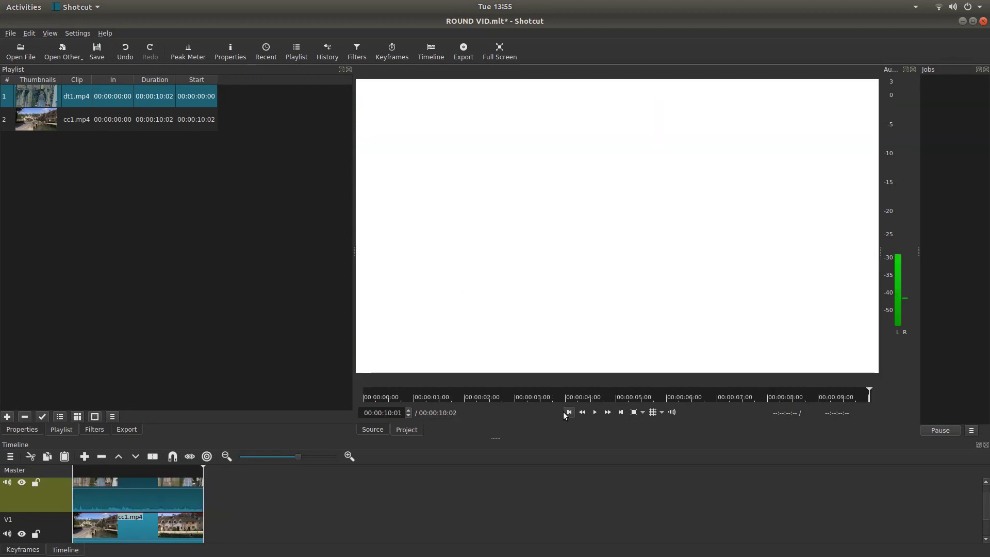
{"action": "left_click", "coordinate": [569, 413]}
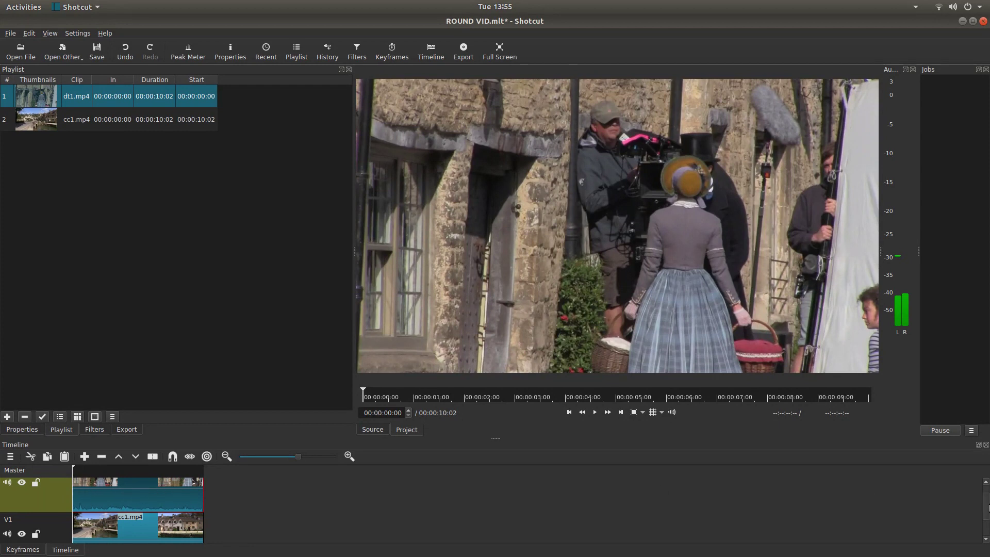
{"action": "scroll", "coordinate": [986, 504], "scroll_direction": "up", "scroll_amount": 1}
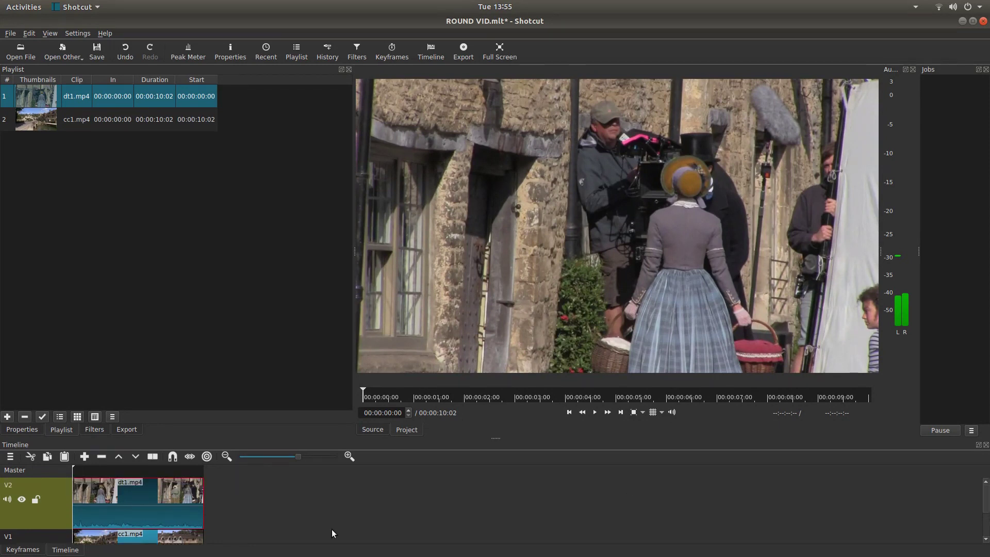
Apply the Mask: Simple Shape filter to dt1.mp4 from the Video filters list
{"action": "left_click", "coordinate": [99, 431]}
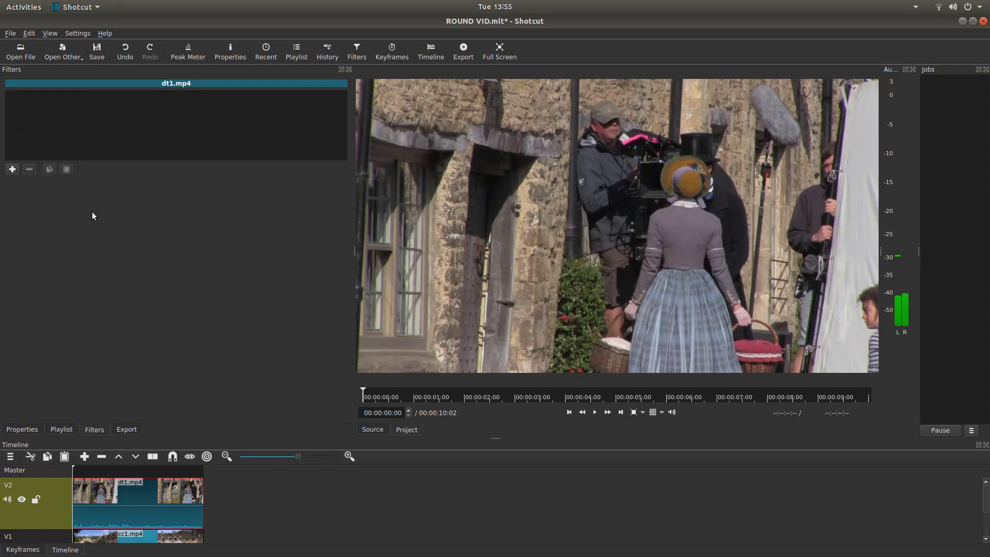
{"action": "left_click", "coordinate": [12, 168]}
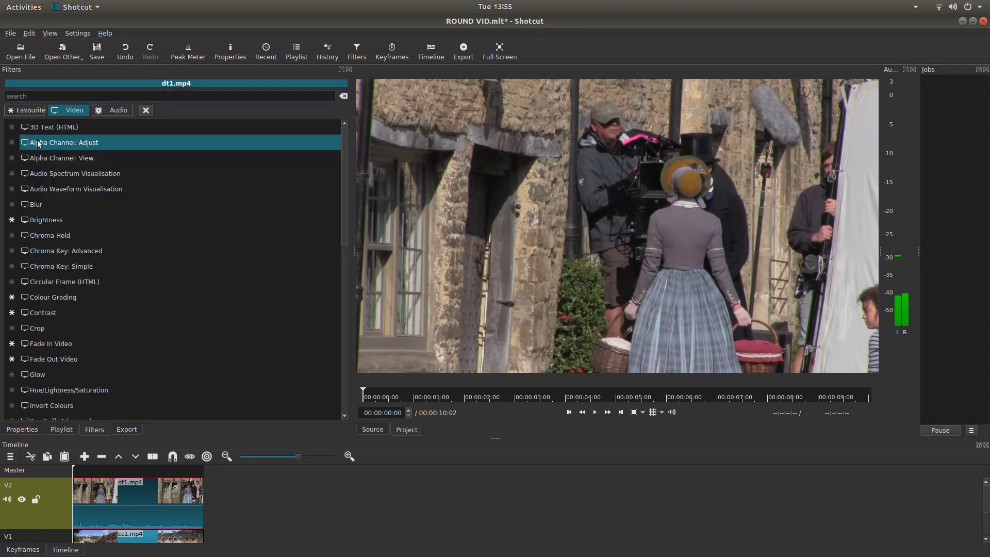
{"action": "left_click", "coordinate": [28, 111]}
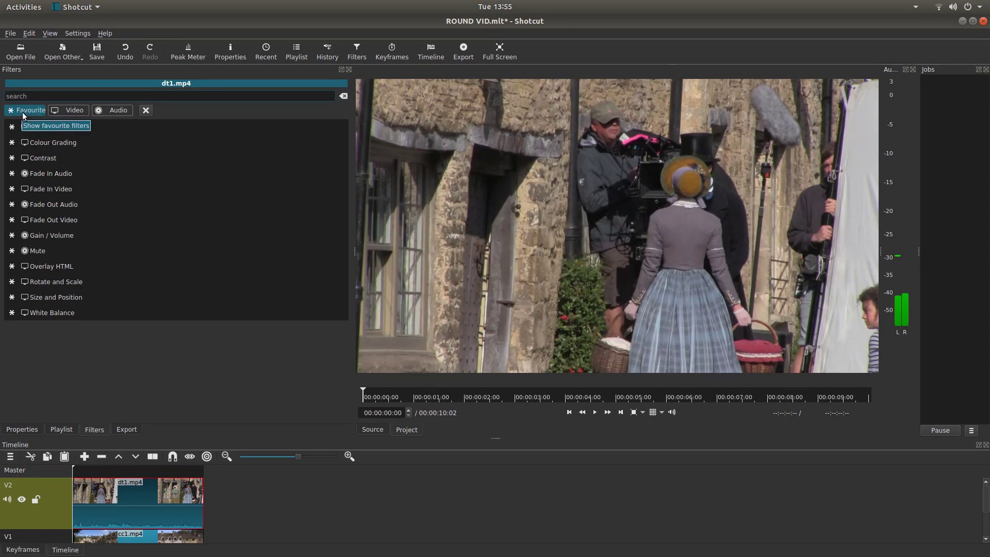
{"action": "left_click", "coordinate": [75, 111]}
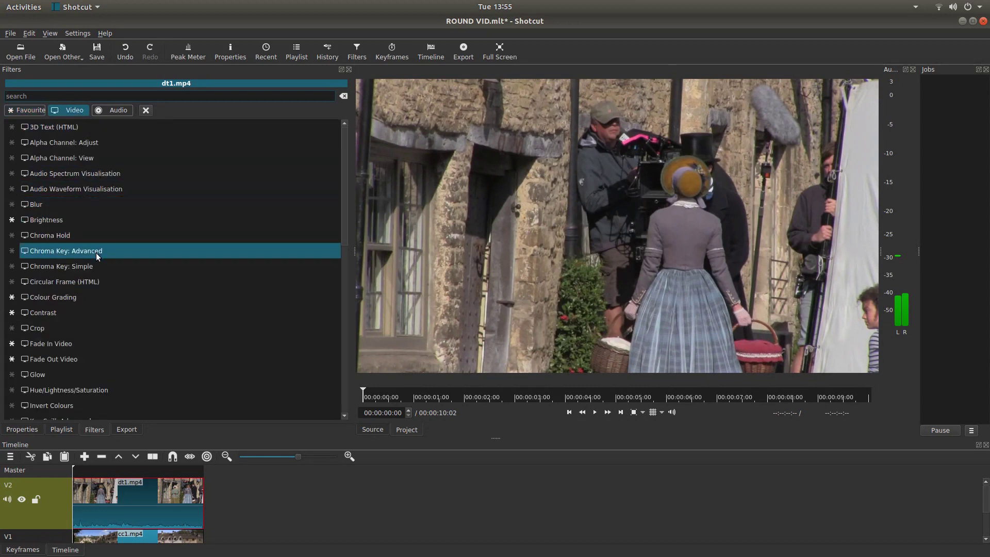
{"action": "scroll", "coordinate": [81, 288], "scroll_direction": "down", "scroll_amount": 1}
{"action": "scroll", "coordinate": [78, 291], "scroll_direction": "down", "scroll_amount": 1}
{"action": "scroll", "coordinate": [73, 292], "scroll_direction": "down", "scroll_amount": 1}
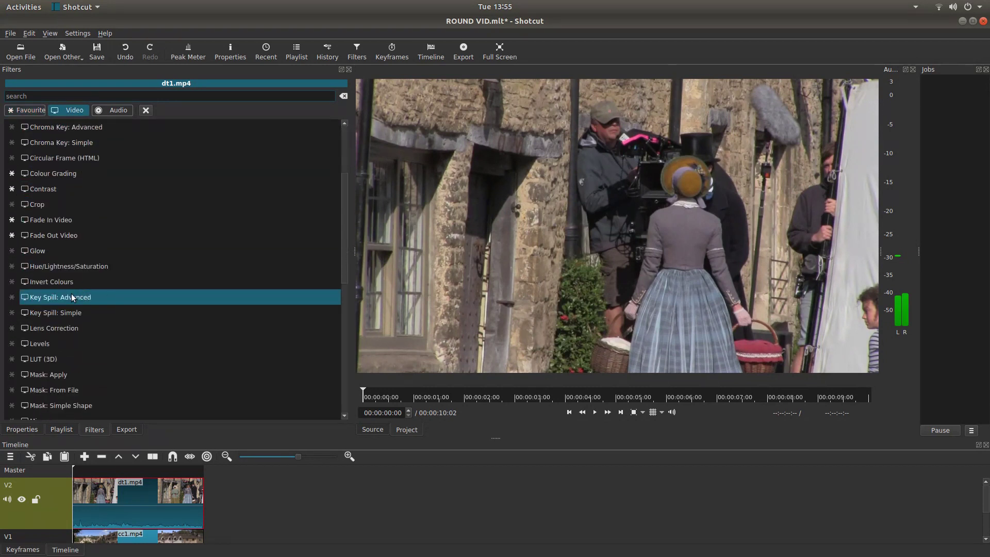
{"action": "scroll", "coordinate": [71, 294], "scroll_direction": "down", "scroll_amount": 1}
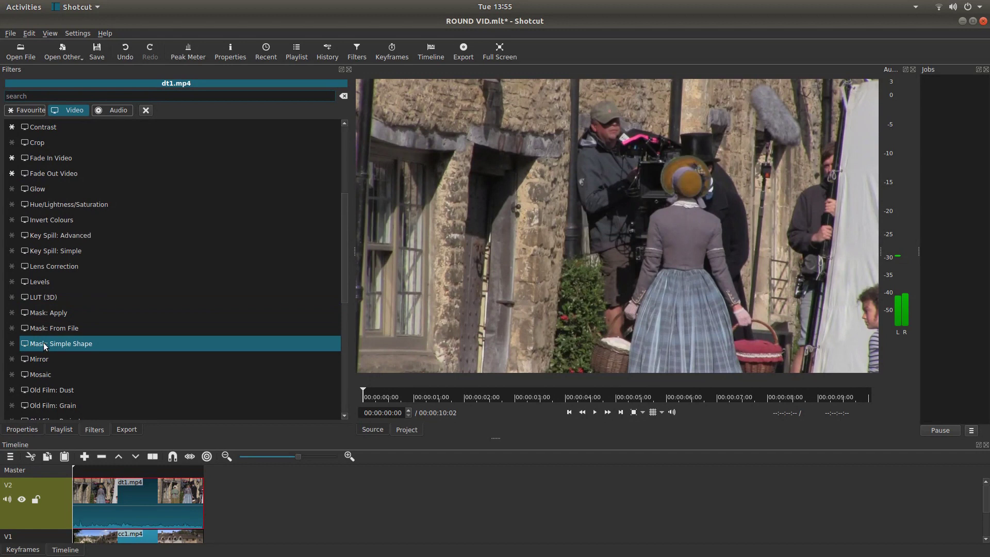
{"action": "left_click", "coordinate": [97, 344]}
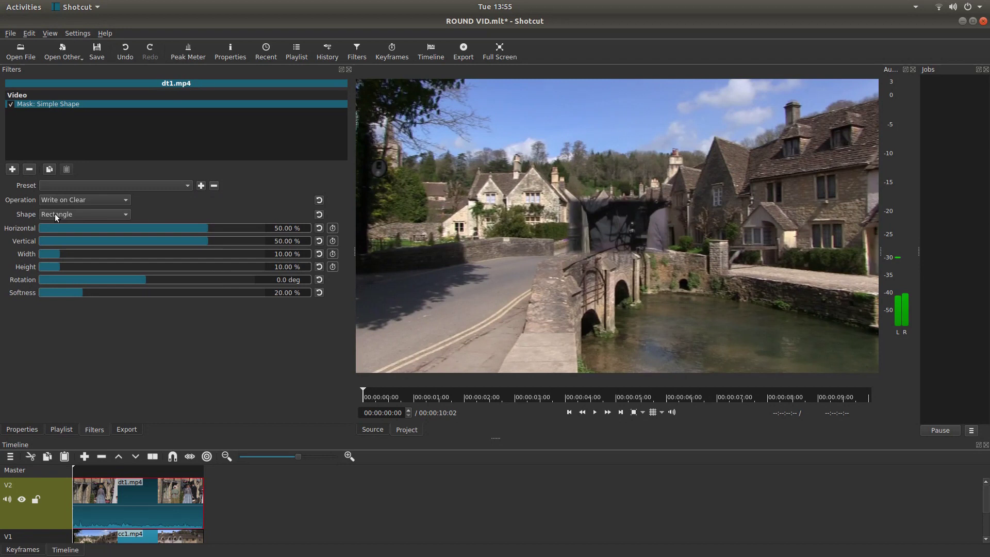
Change the Simple Shape mask's shape to Ellipse
{"action": "left_click", "coordinate": [92, 214]}
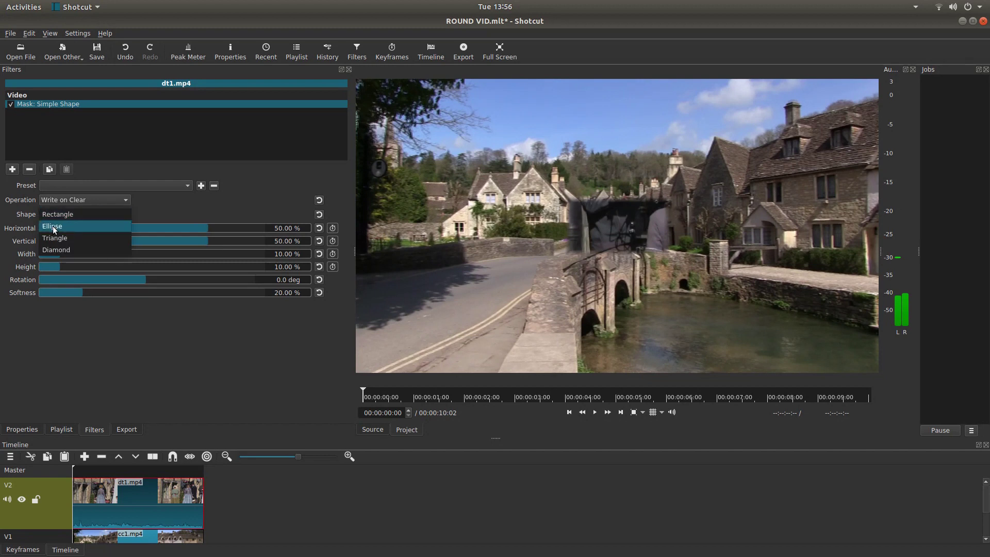
{"action": "left_click", "coordinate": [71, 226]}
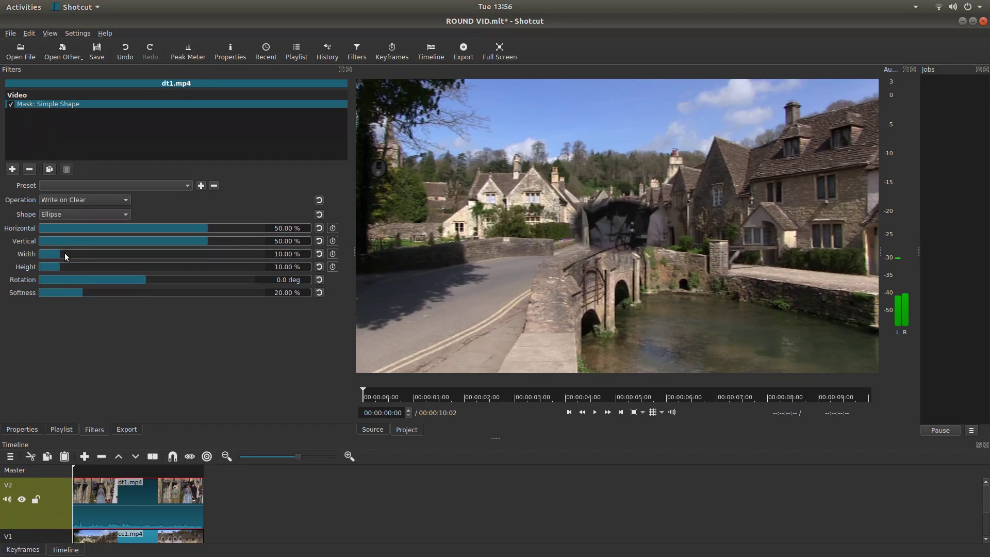
Enlarge the ellipse mask to about 33% by 40% and set its softness near 3%
{"action": "mouse_move", "coordinate": [79, 254]}
{"action": "left_mouse_down"}
{"action": "mouse_move", "coordinate": [113, 254]}
{"action": "mouse_move", "coordinate": [72, 267]}
{"action": "mouse_move", "coordinate": [129, 264]}
{"action": "left_mouse_up"}
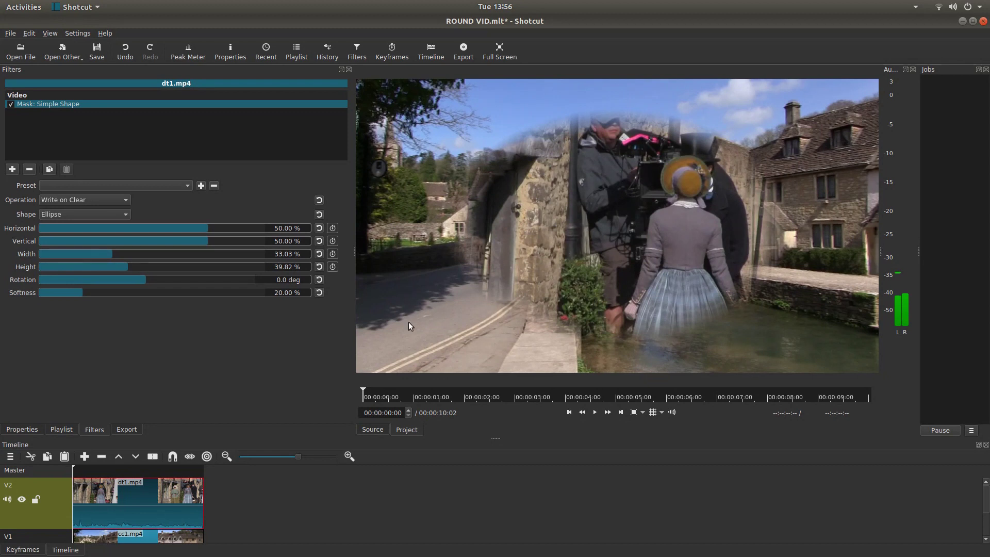
{"action": "left_click_drag", "start_coordinate": [78, 290], "coordinate": [45, 294]}
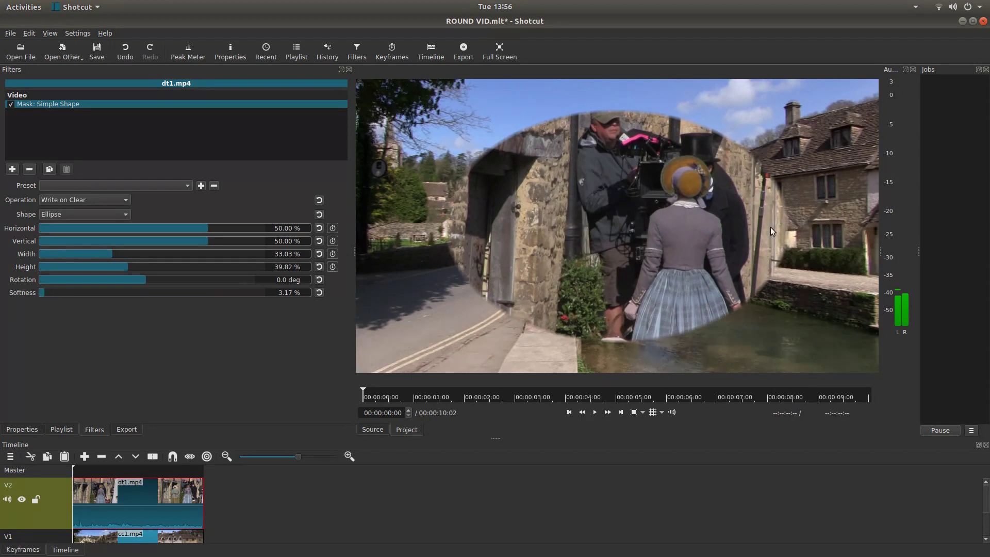
{"action": "left_click_drag", "start_coordinate": [41, 294], "coordinate": [39, 294]}
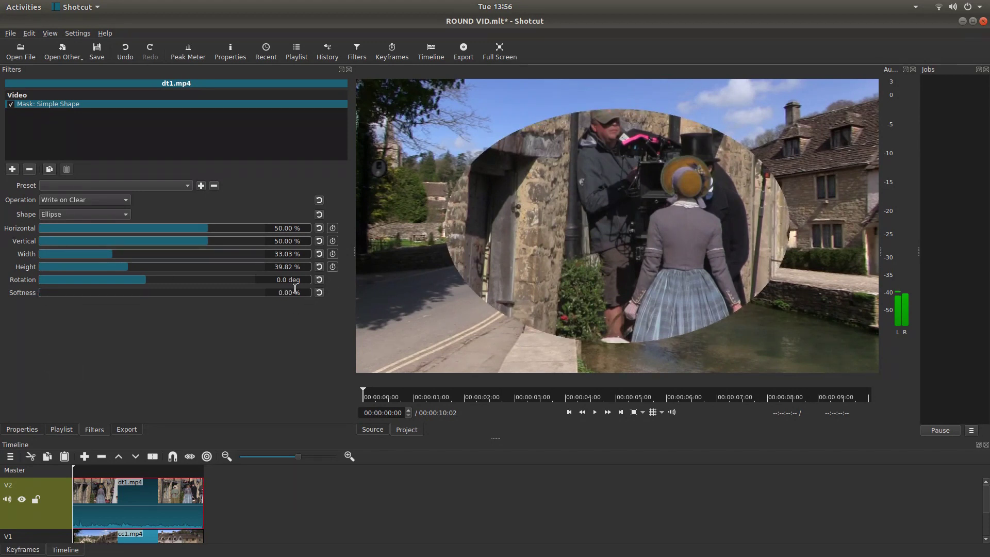
{"action": "scroll", "coordinate": [298, 292], "scroll_direction": "up", "scroll_amount": 1}
{"action": "scroll", "coordinate": [297, 293], "scroll_direction": "up", "scroll_amount": 3}
{"action": "scroll", "coordinate": [299, 292], "scroll_direction": "up", "scroll_amount": 4}
{"action": "scroll", "coordinate": [300, 293], "scroll_direction": "up", "scroll_amount": 4}
{"action": "scroll", "coordinate": [299, 294], "scroll_direction": "up", "scroll_amount": 3}
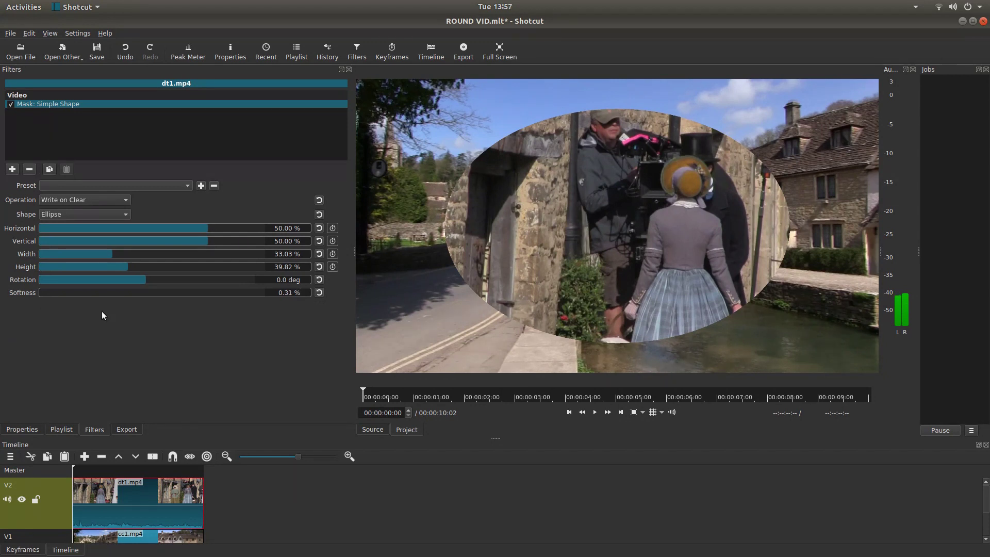
{"action": "left_click", "coordinate": [45, 291]}
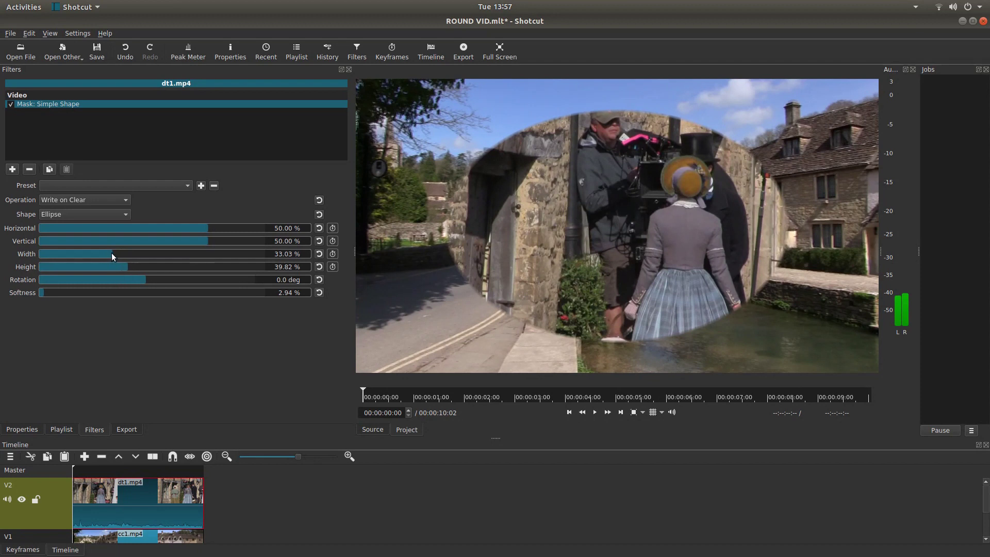
{"action": "scroll", "coordinate": [111, 253], "scroll_direction": "down", "scroll_amount": 1}
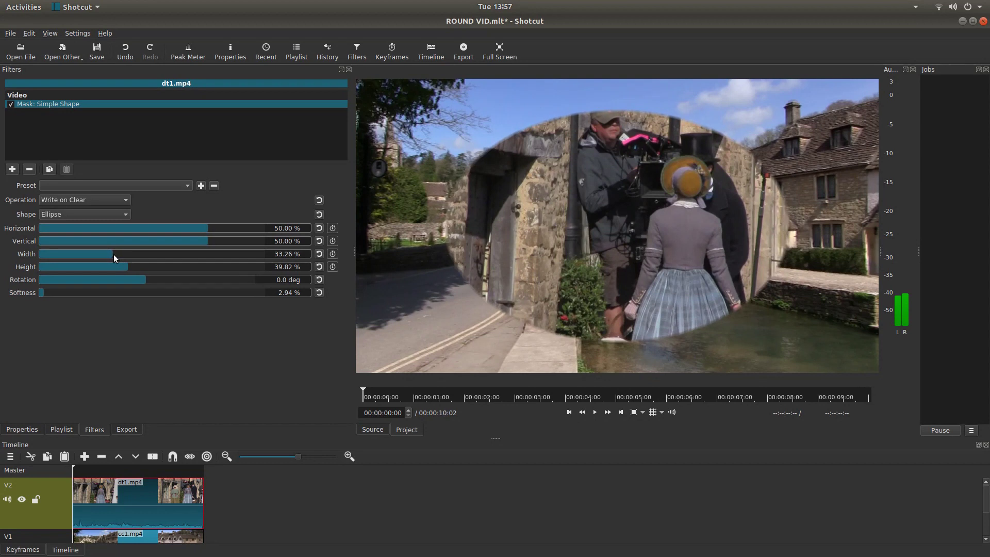
Enlarge the ellipse mask slightly, to about 34% wide by 43% tall
{"action": "left_click_drag", "start_coordinate": [112, 253], "coordinate": [136, 264]}
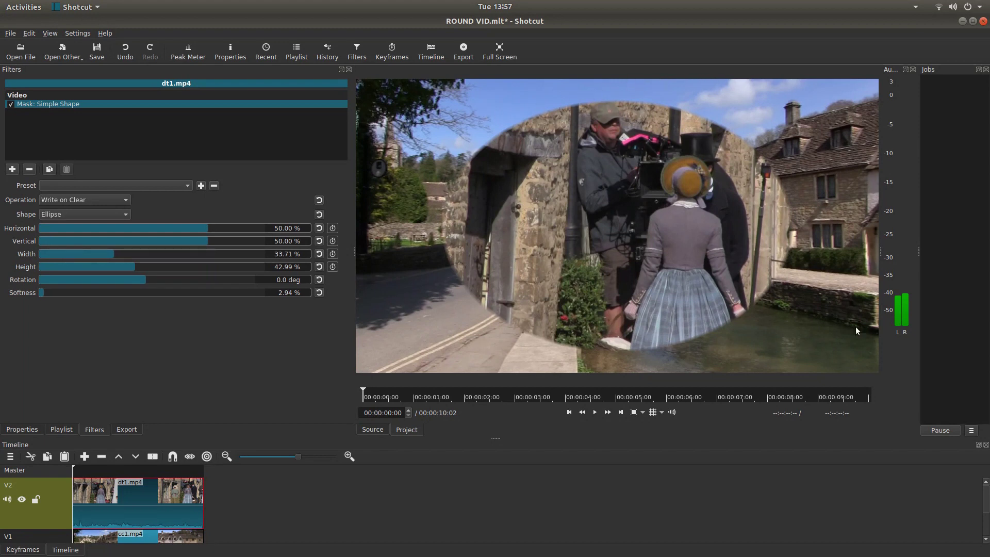
Restore the accidentally removed mask, then set its width to 27% and height to 47%
{"action": "double_click", "coordinate": [272, 253]}
{"action": "key", "text": "ctrl+z"}
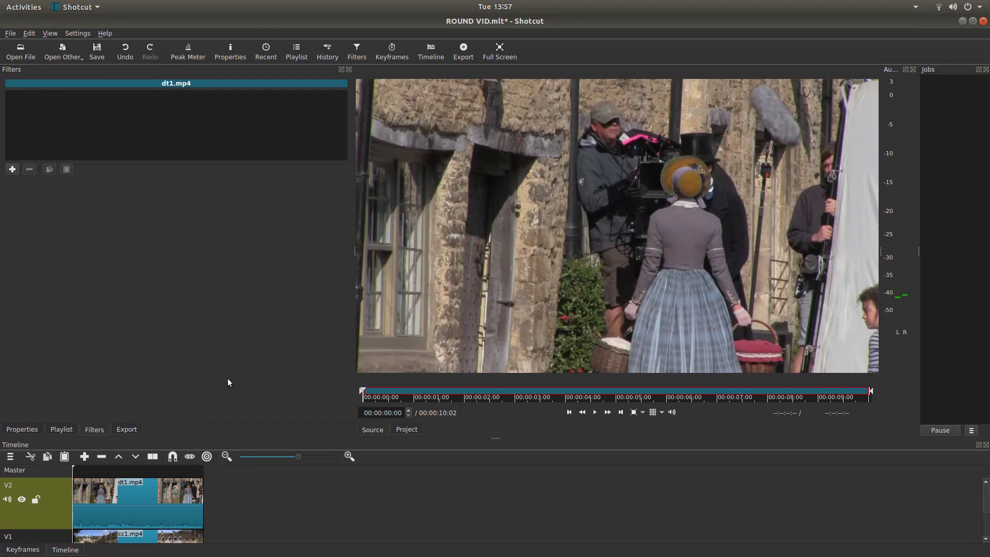
{"action": "left_click", "coordinate": [122, 503]}
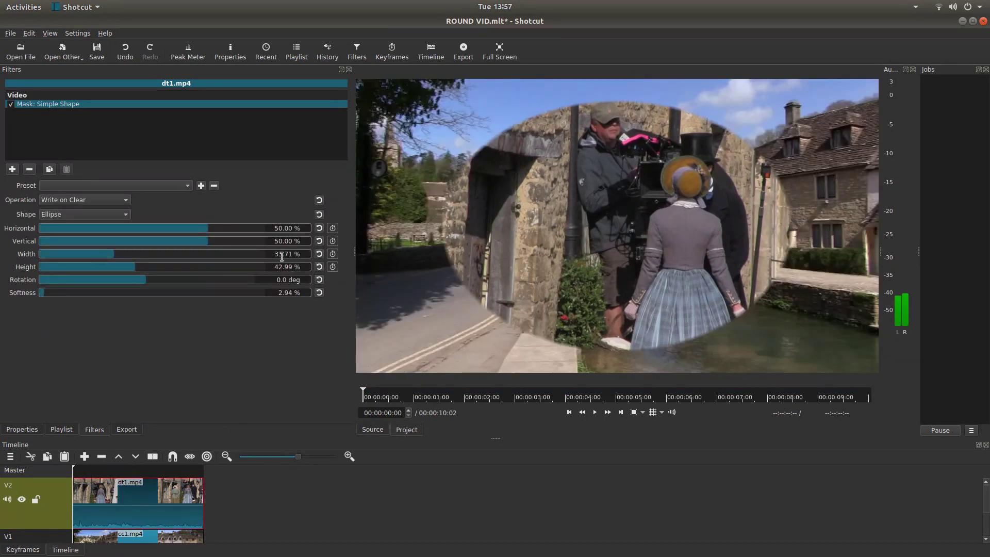
{"action": "left_click_drag", "start_coordinate": [272, 254], "coordinate": [294, 254]}
{"action": "type", "text": "2"}
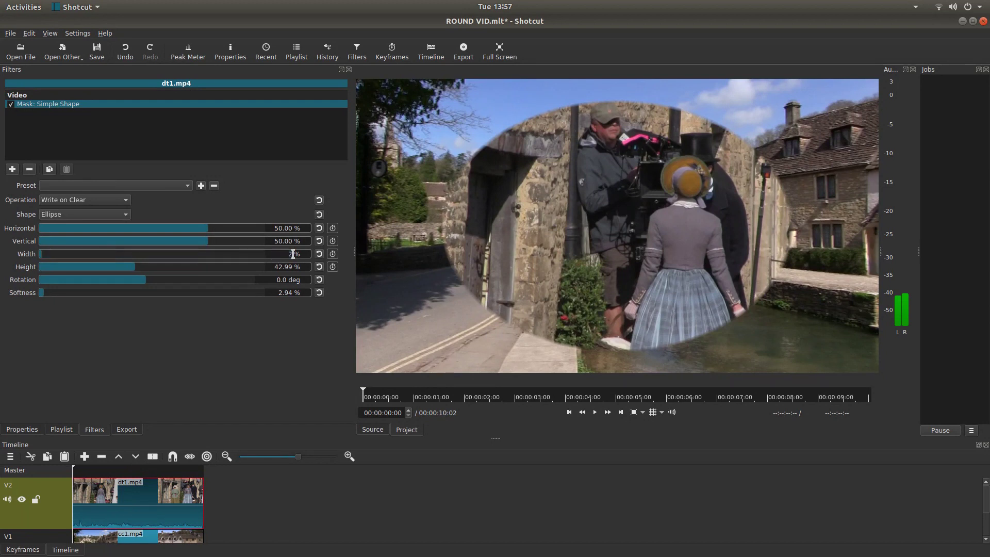
{"action": "type", "text": "7"}
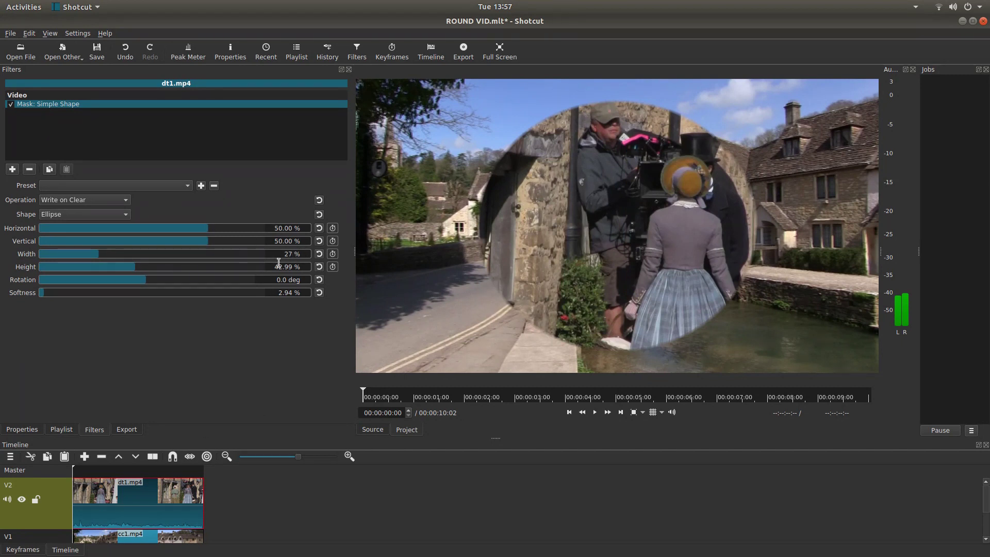
{"action": "left_click_drag", "start_coordinate": [275, 266], "coordinate": [292, 267]}
{"action": "type", "text": "47"}
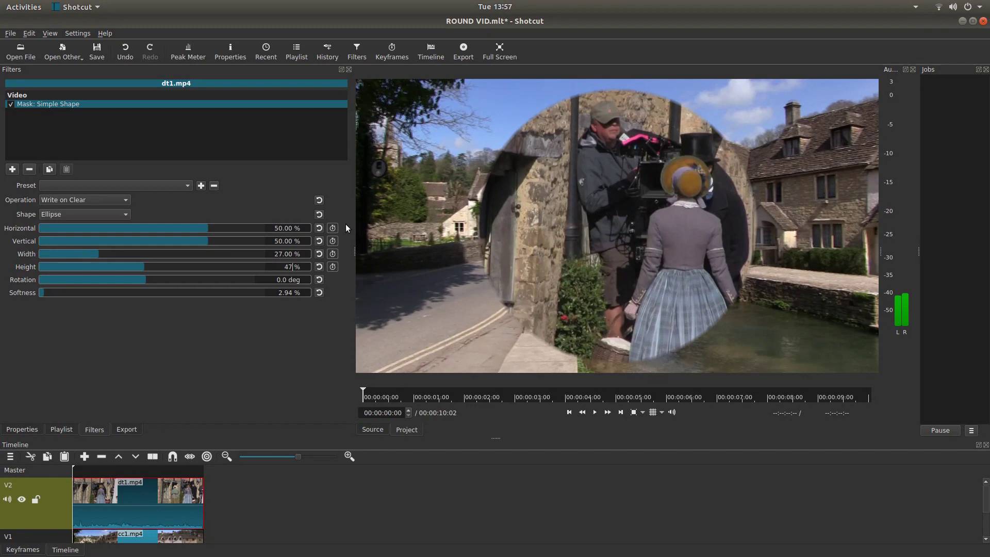